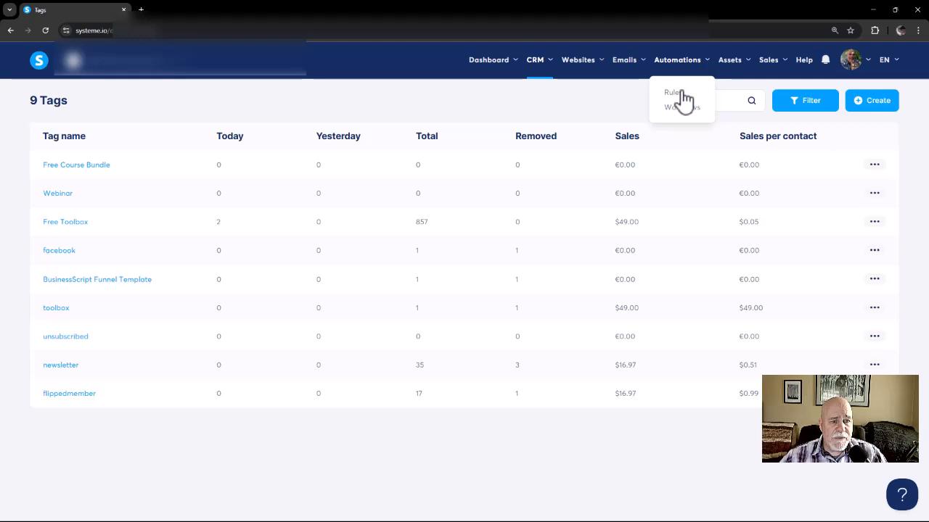
# Step: Create a new automation rule with a Tag added trigger for the Free Course Bundle tag
pyautogui.click(682, 95)
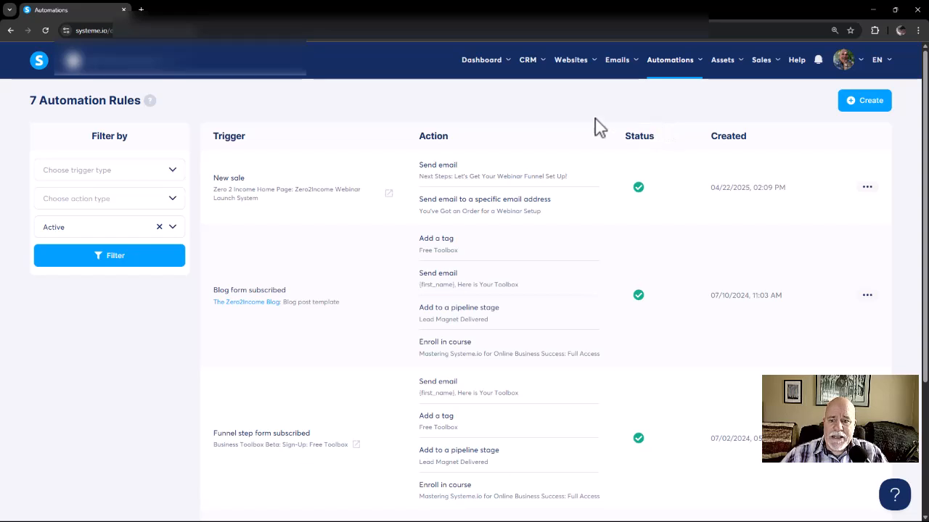
pyautogui.click(849, 108)
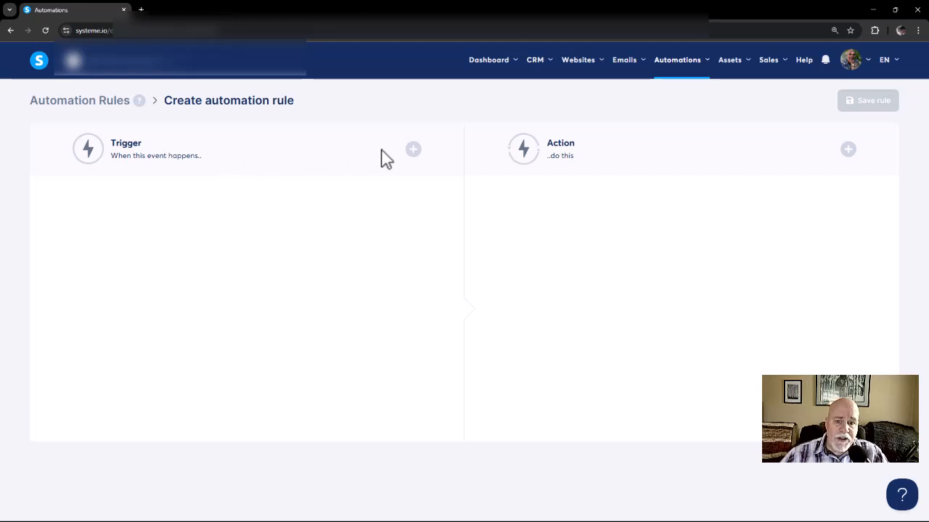
pyautogui.click(412, 150)
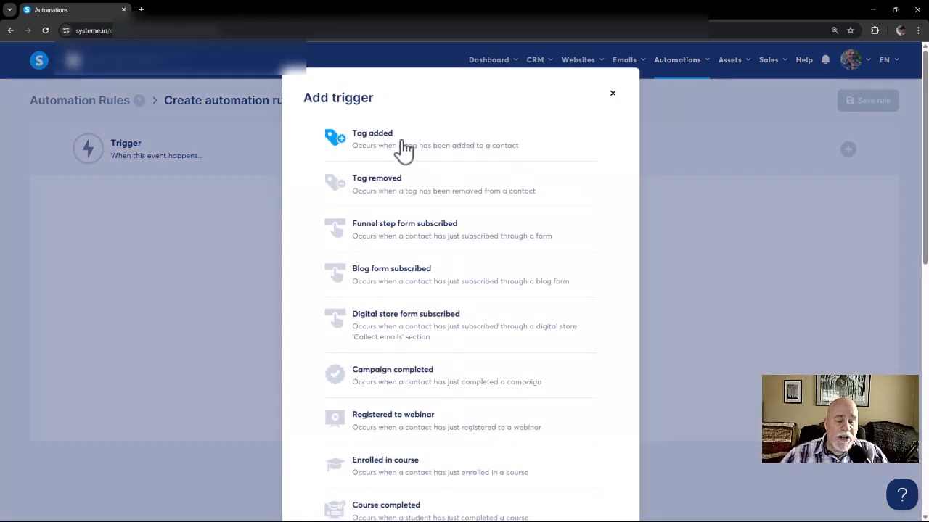
pyautogui.click(401, 147)
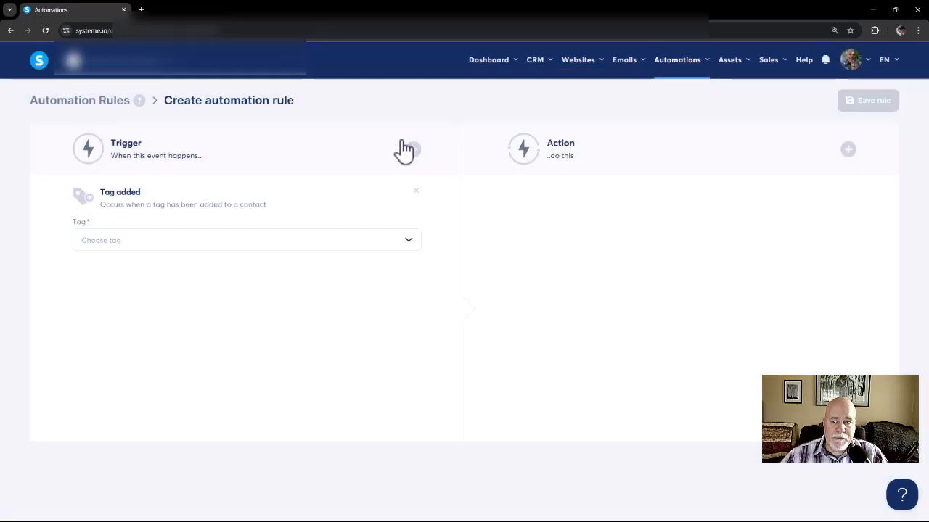
pyautogui.click(235, 244)
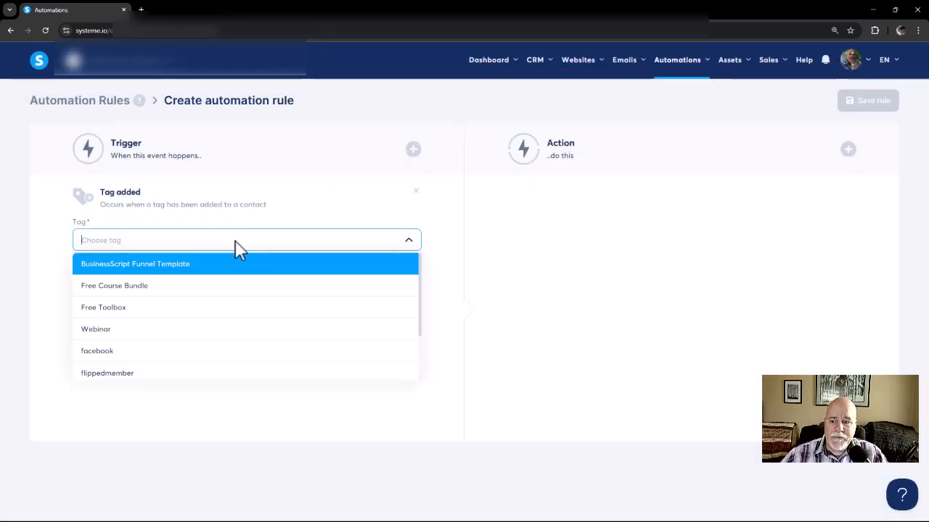
pyautogui.click(193, 284)
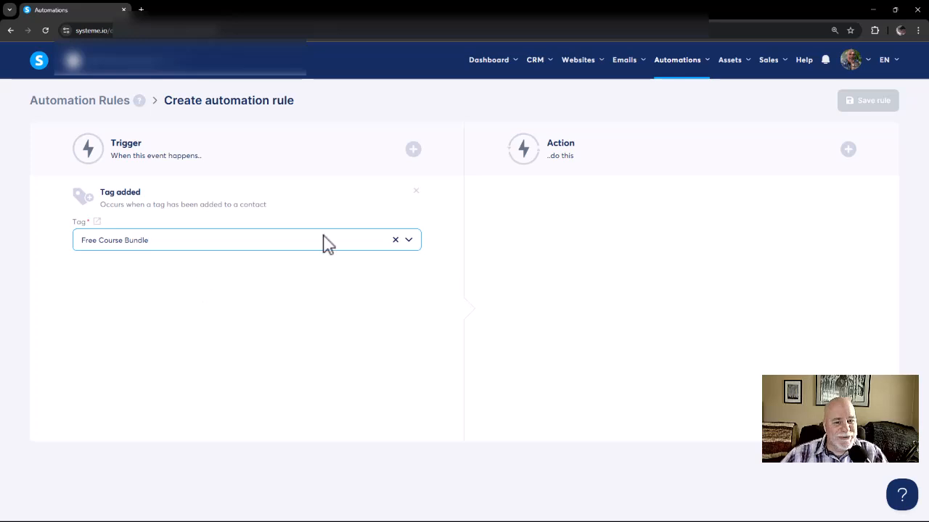
pyautogui.click(848, 150)
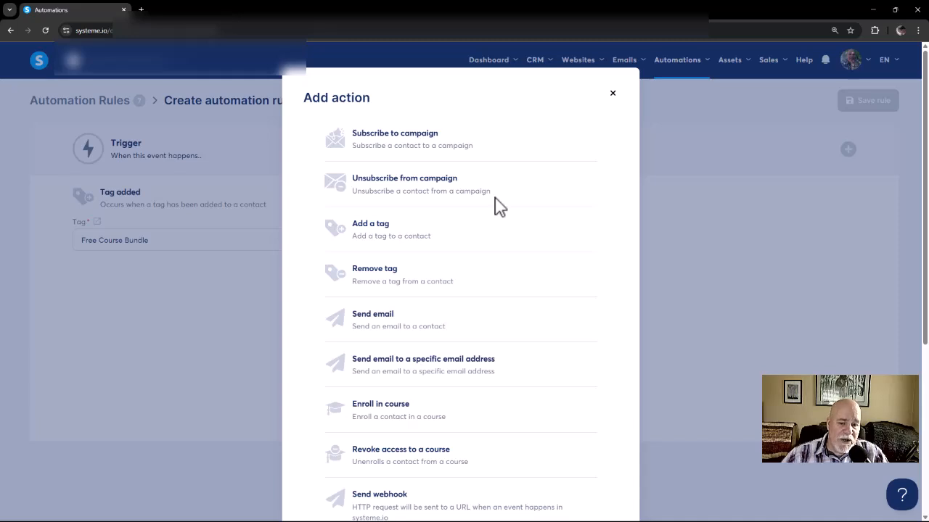
pyautogui.scroll(-1, 490, 247)
pyautogui.click(408, 372)
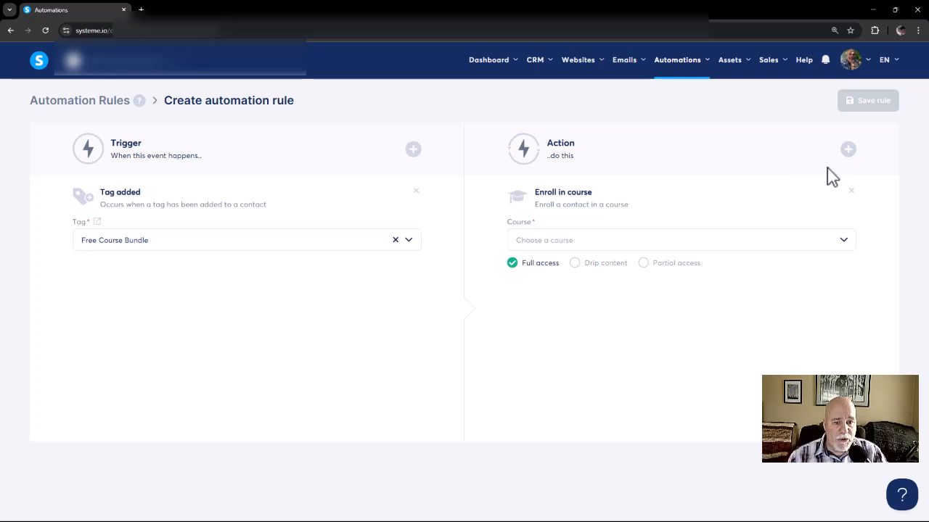
pyautogui.click(850, 191)
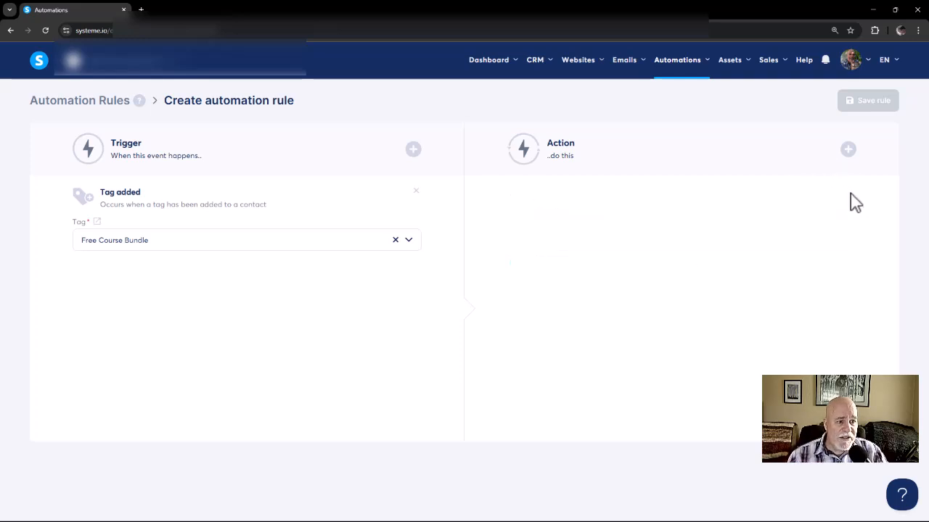
# Step: Add an Enroll in a course bundle action to the automation rule
pyautogui.click(848, 149)
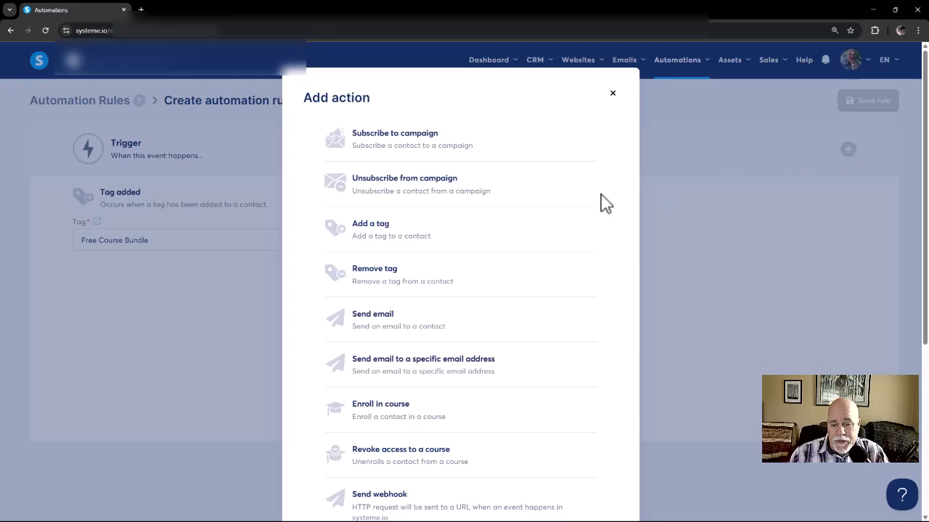
pyautogui.scroll(-1, 579, 211)
pyautogui.scroll(-1, 580, 218)
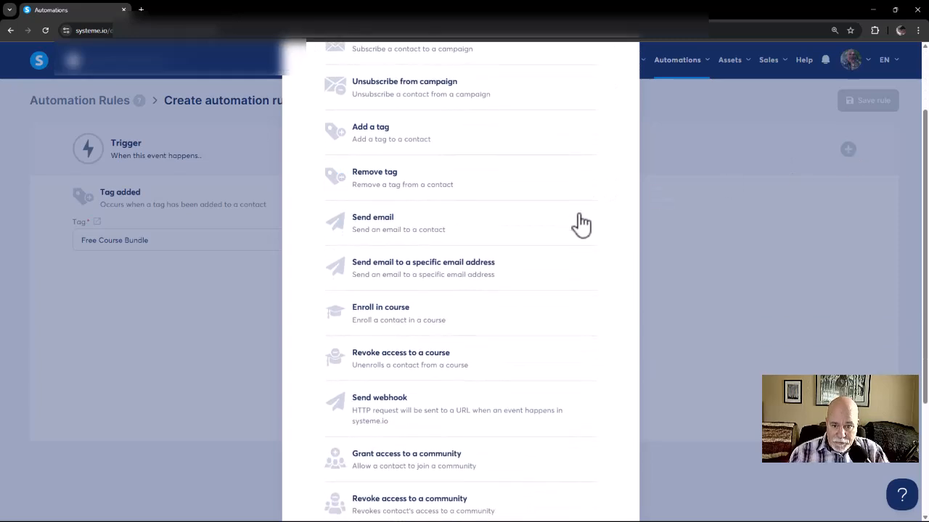
pyautogui.scroll(-1, 508, 276)
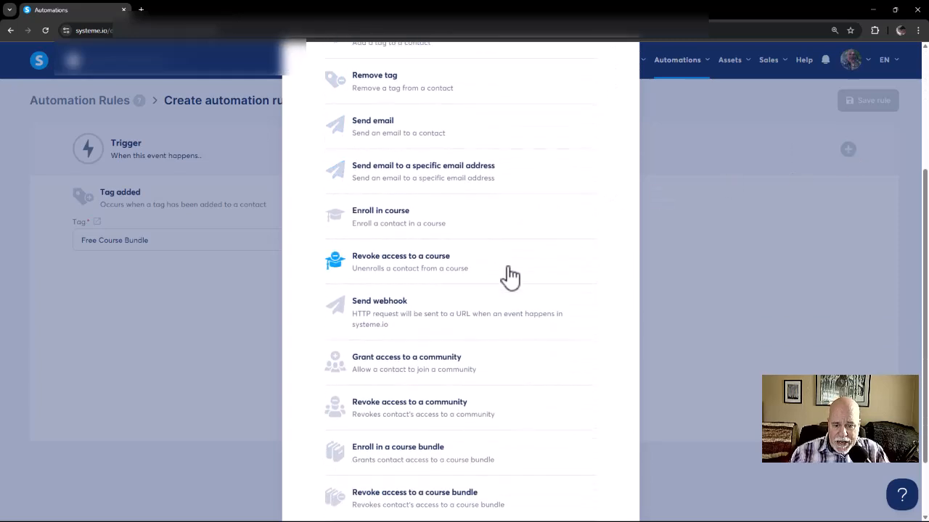
pyautogui.scroll(-1, 493, 301)
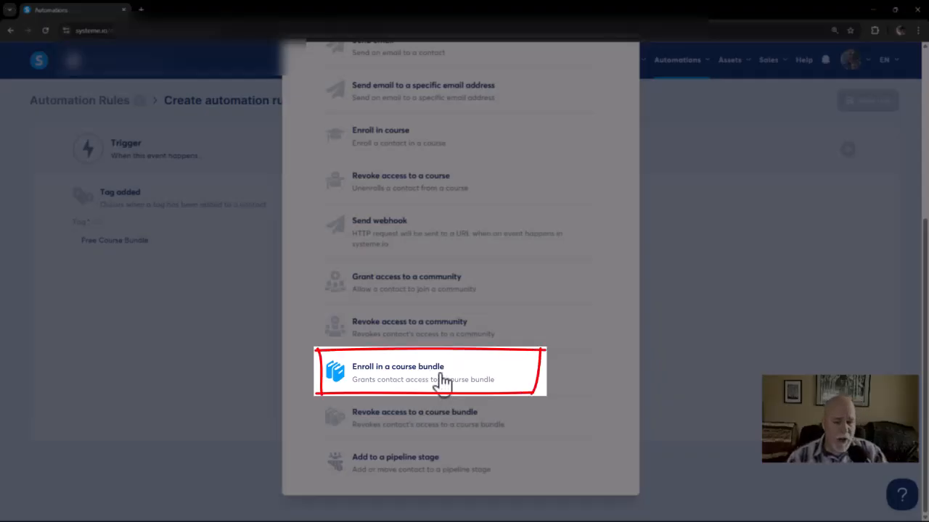
pyautogui.click(441, 379)
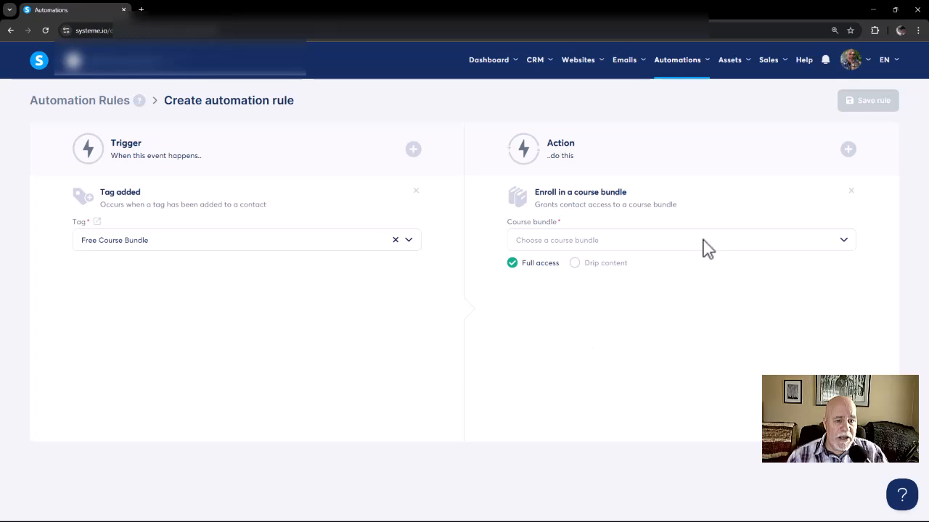
# Step: Choose The Zero2Income Foundations Pack as the action's course bundle and save the rule
pyautogui.click(675, 247)
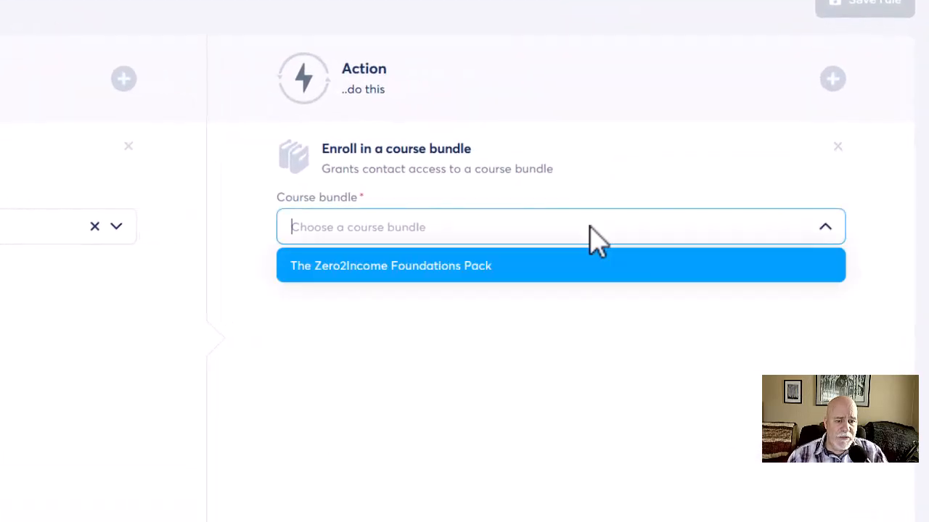
pyautogui.click(550, 266)
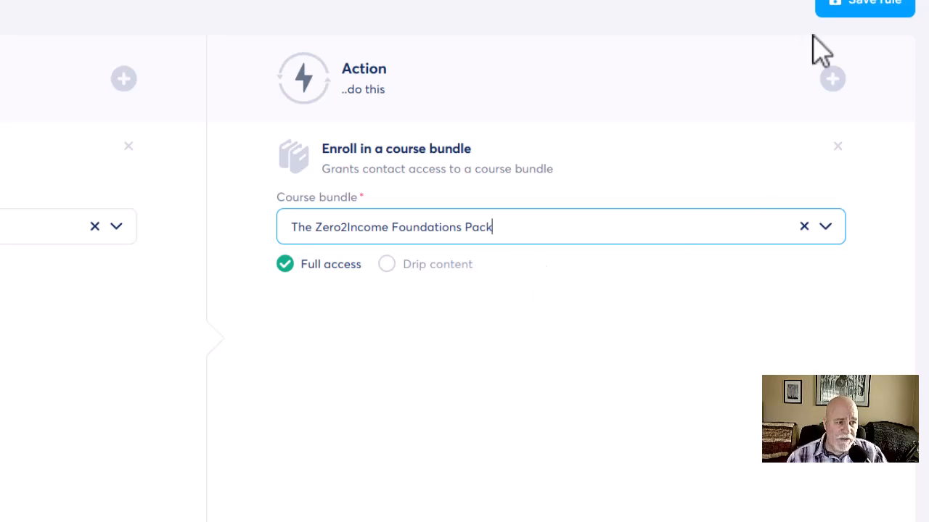
pyautogui.click(861, 7)
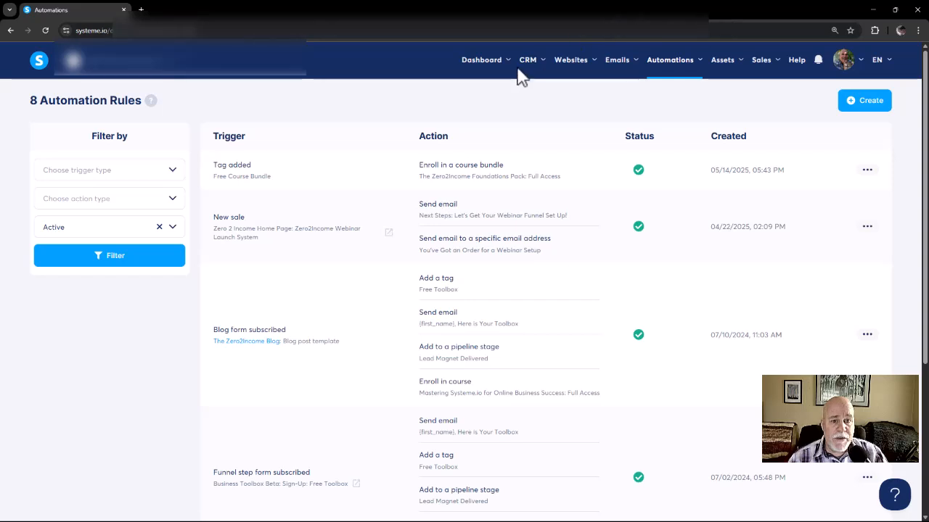
# Step: Filter the CRM contacts to those tagged with Free Toolbox
pyautogui.moveTo(530, 65)
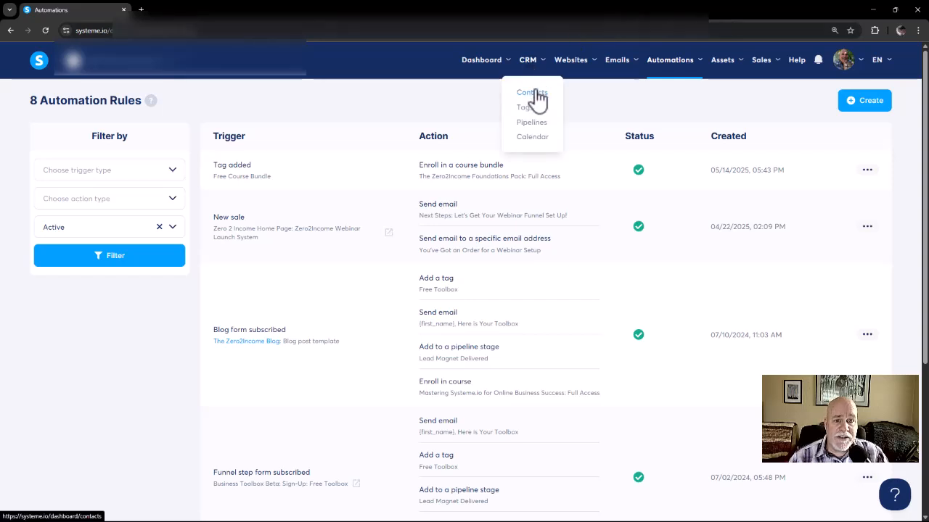
pyautogui.click(532, 93)
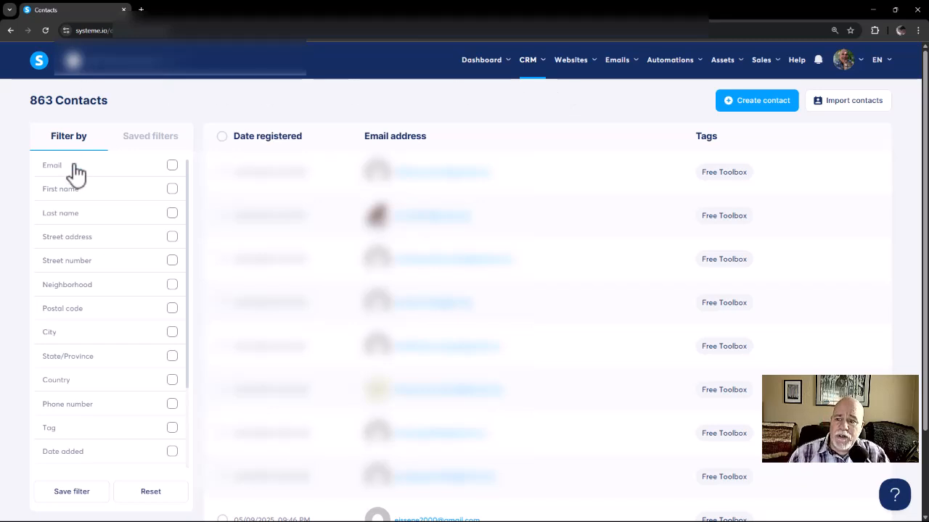
pyautogui.click(172, 429)
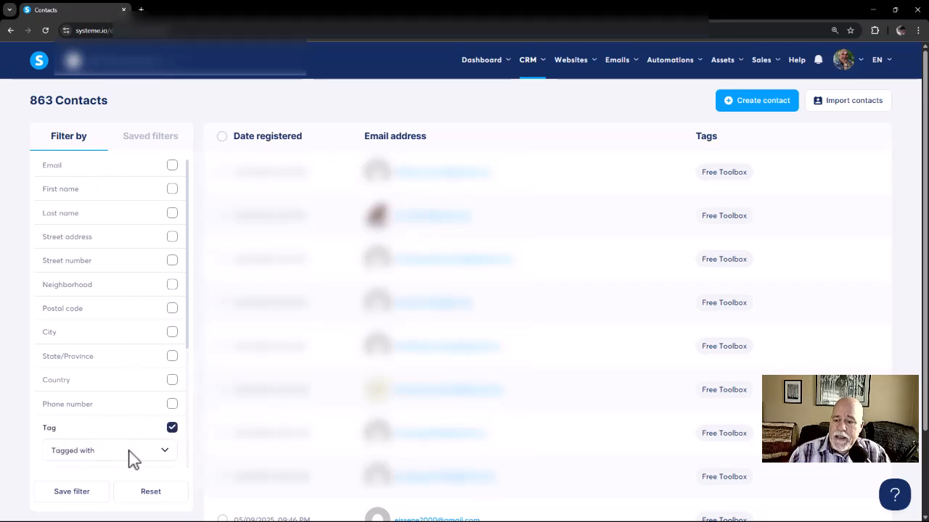
pyautogui.click(167, 453)
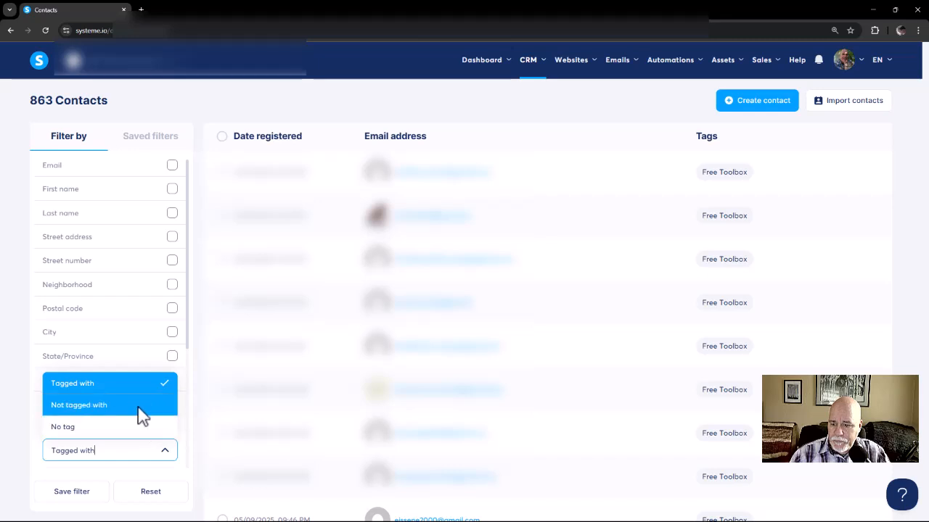
pyautogui.click(11, 420)
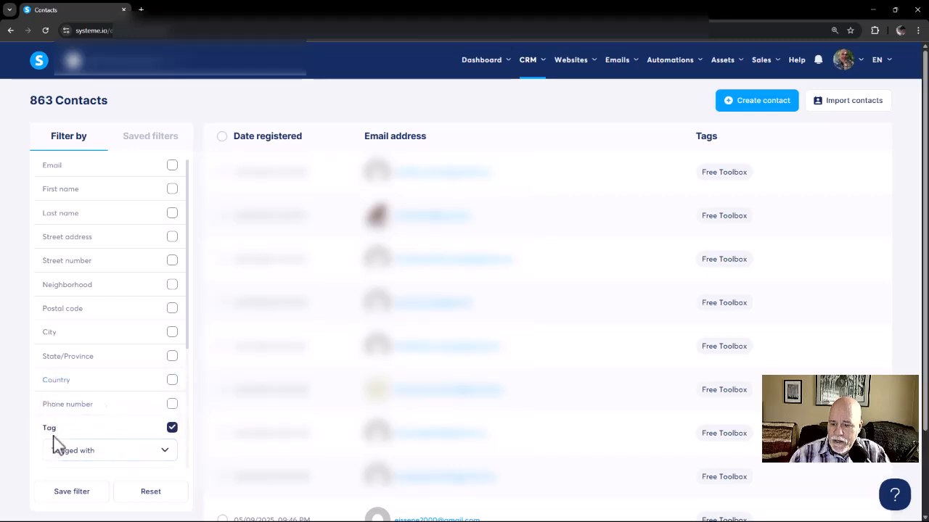
pyautogui.scroll(-2, 77, 456)
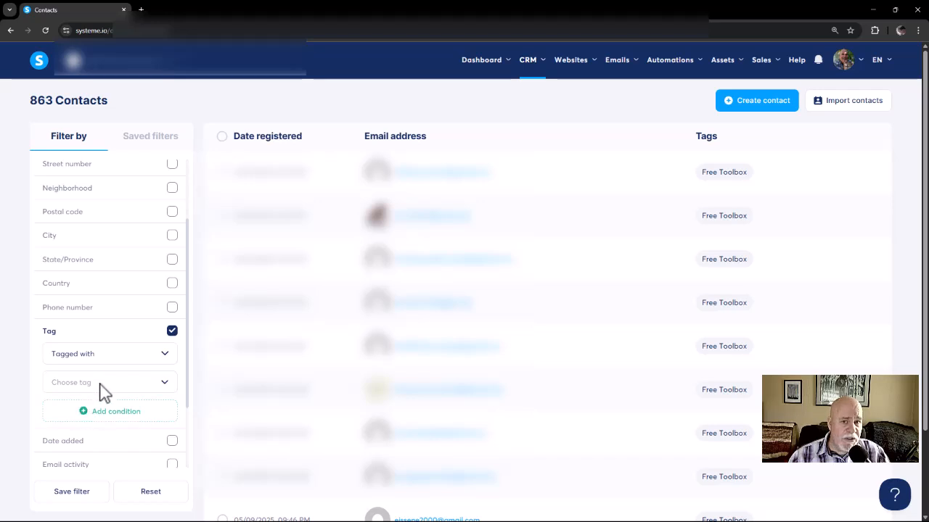
pyautogui.click(164, 386)
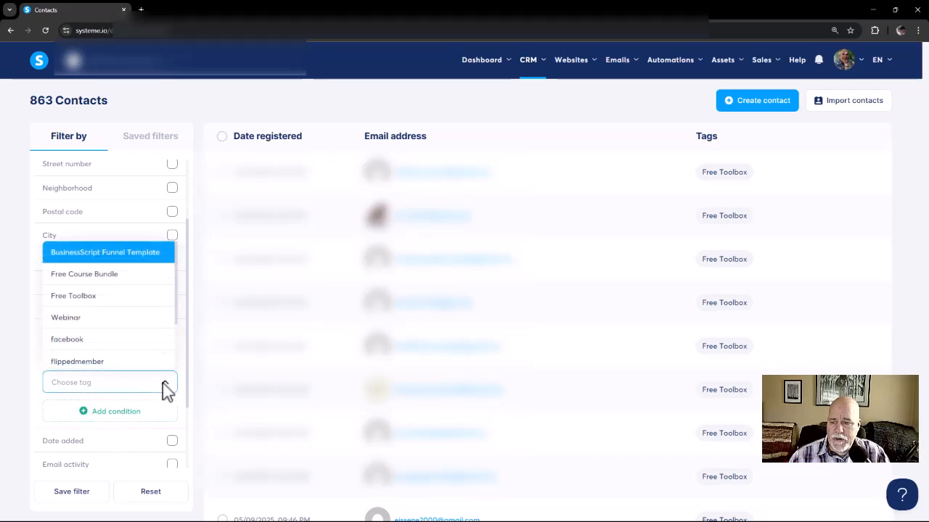
pyautogui.click(109, 299)
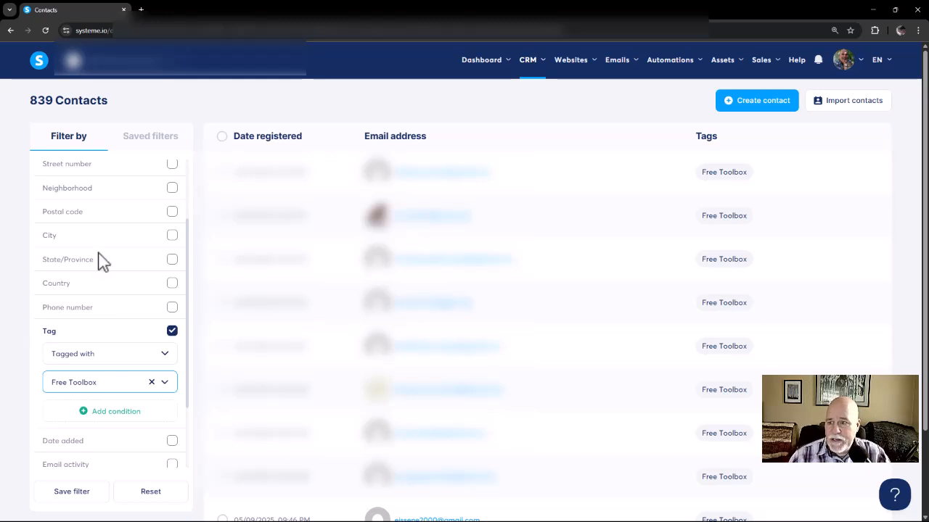
# Step: Select all the filtered contacts and choose Free Course Bundle as the tag to add to them
pyautogui.click(223, 137)
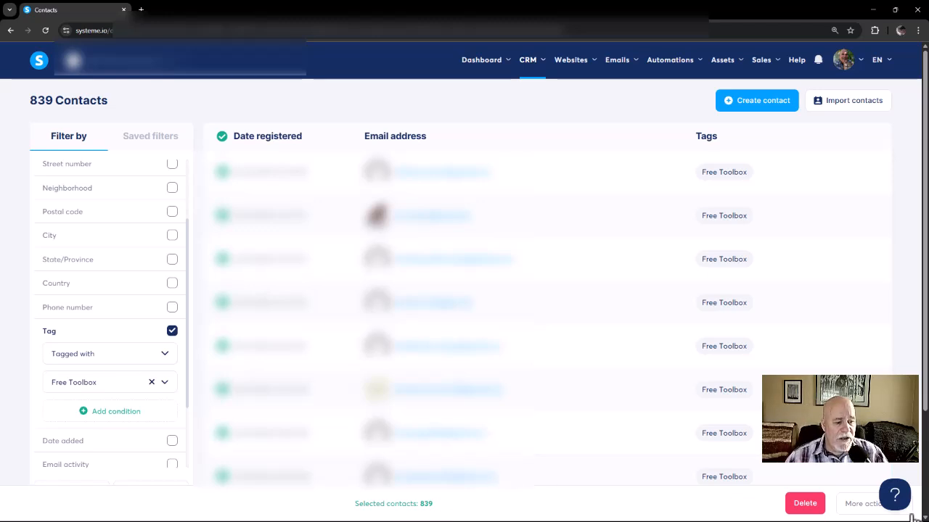
pyautogui.click(873, 508)
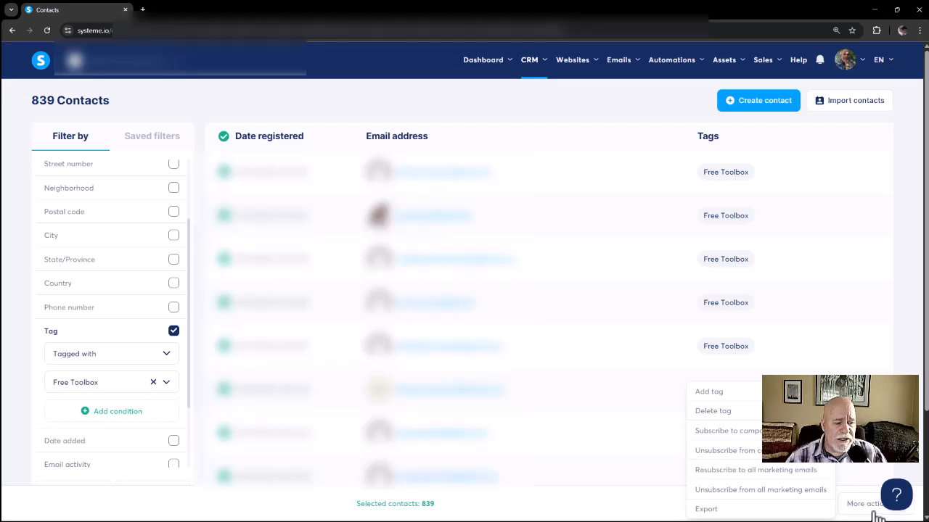
pyautogui.click(870, 506)
pyautogui.click(870, 508)
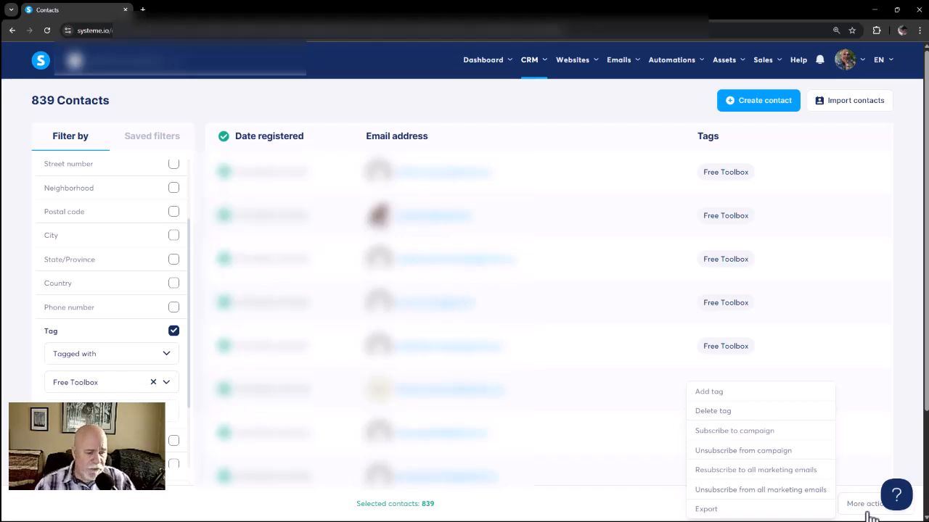
pyautogui.click(750, 394)
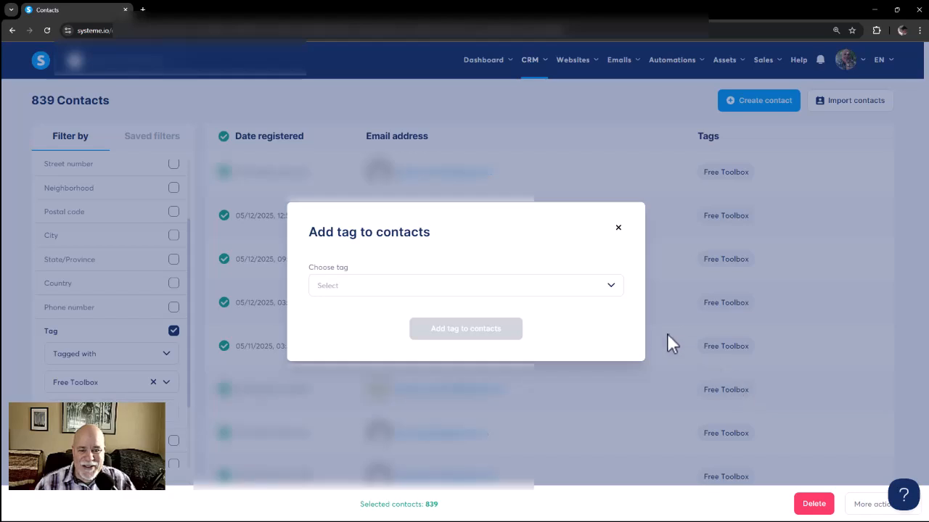
pyautogui.click(613, 291)
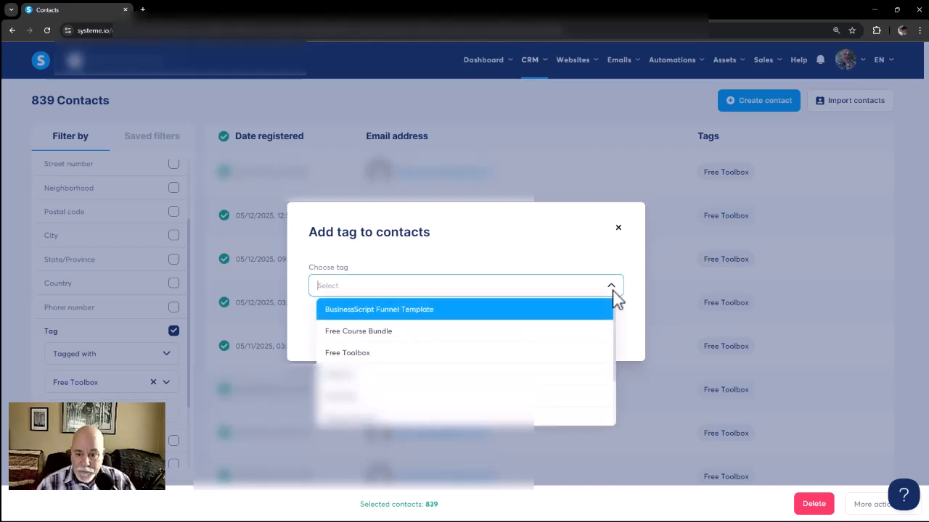
pyautogui.click(426, 342)
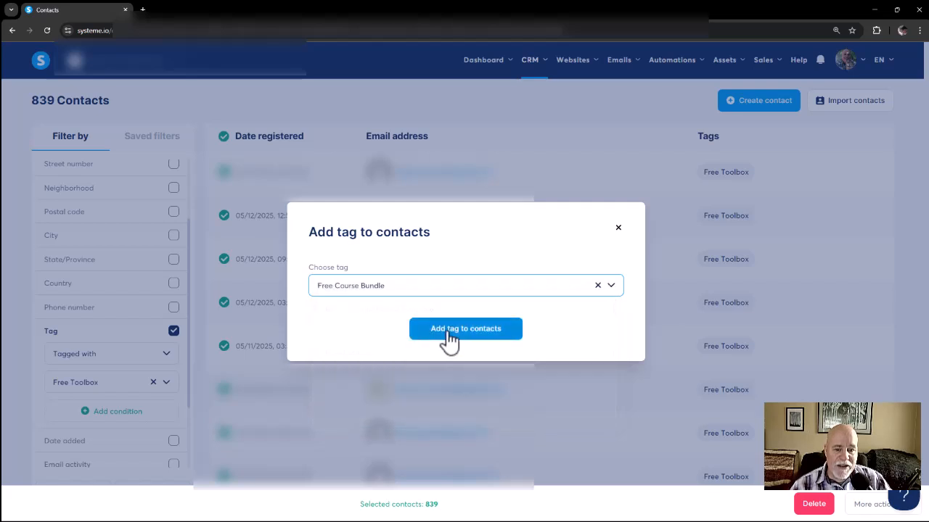